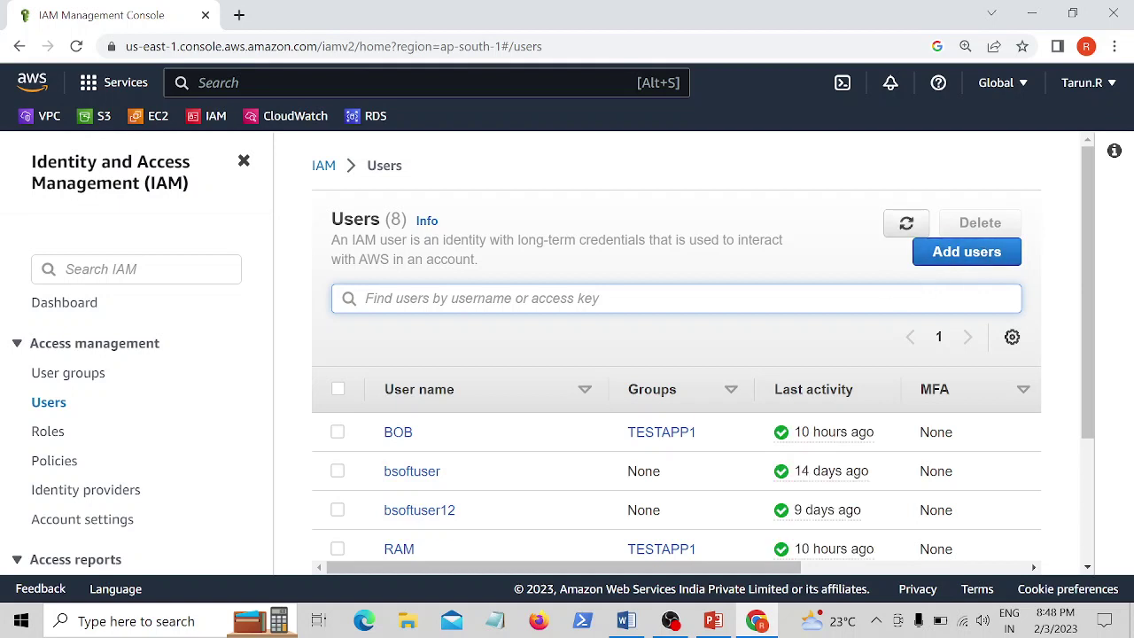
left_click_drag(520, 240, 636, 259)
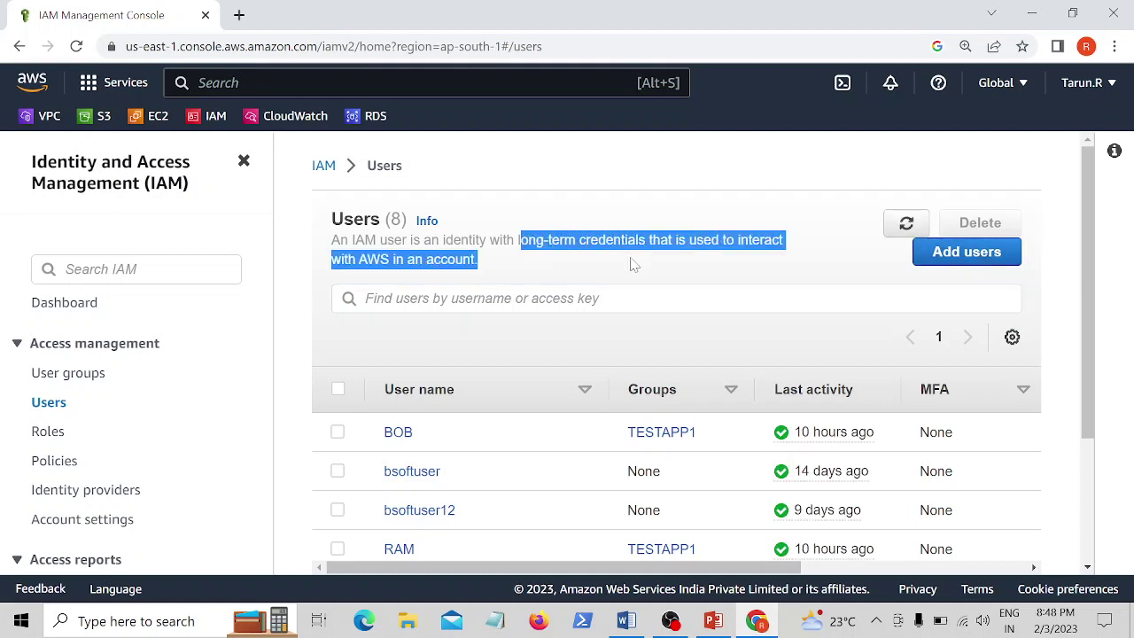
left_click(633, 263)
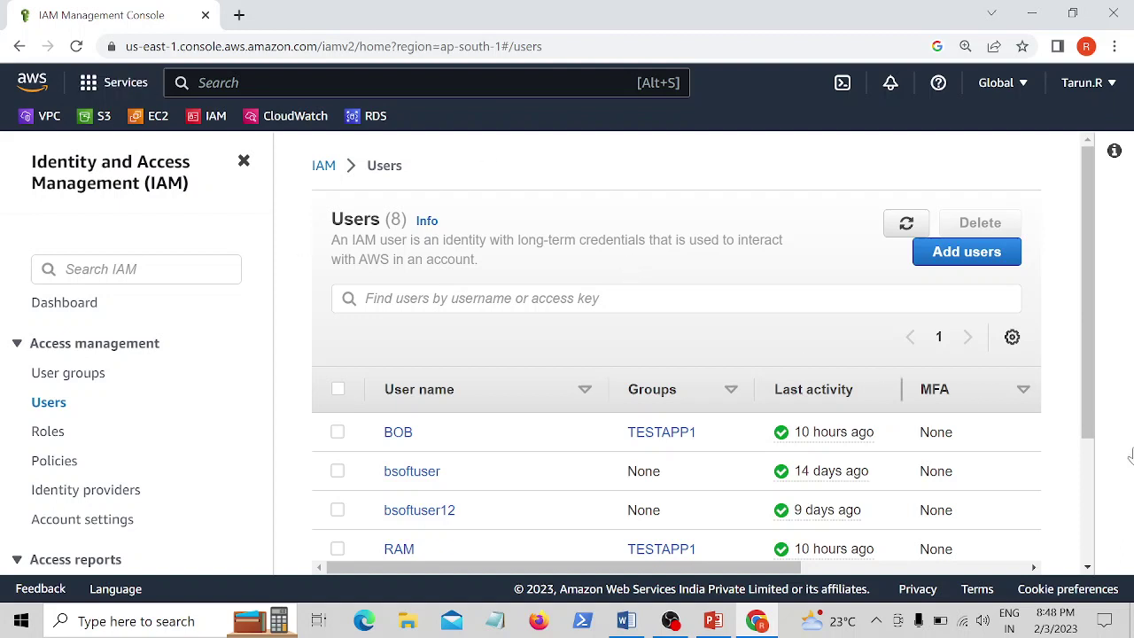
Step: Start creating a new IAM user, enter the person's first name as user name, and enable console access
left_click(975, 252)
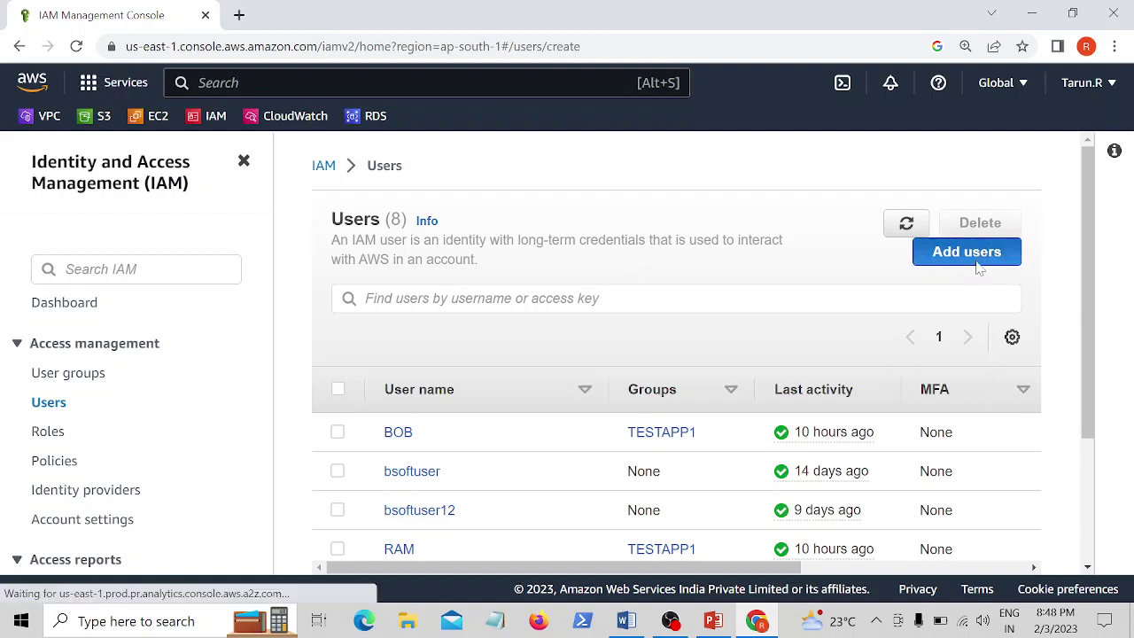
left_click(611, 305)
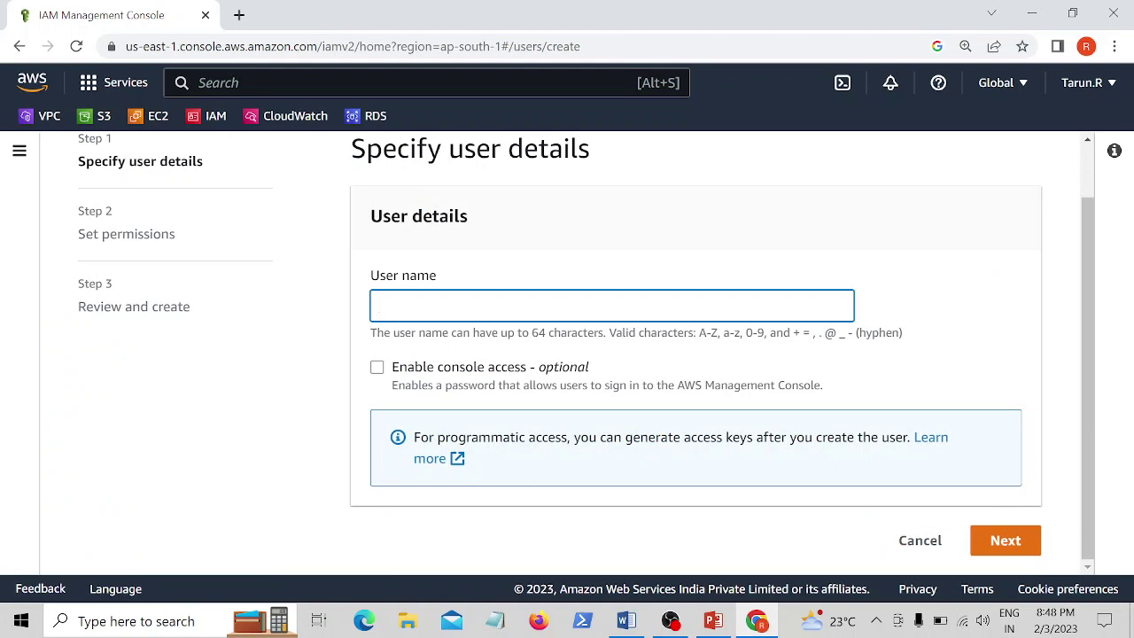
type("RAS")
left_click(377, 368)
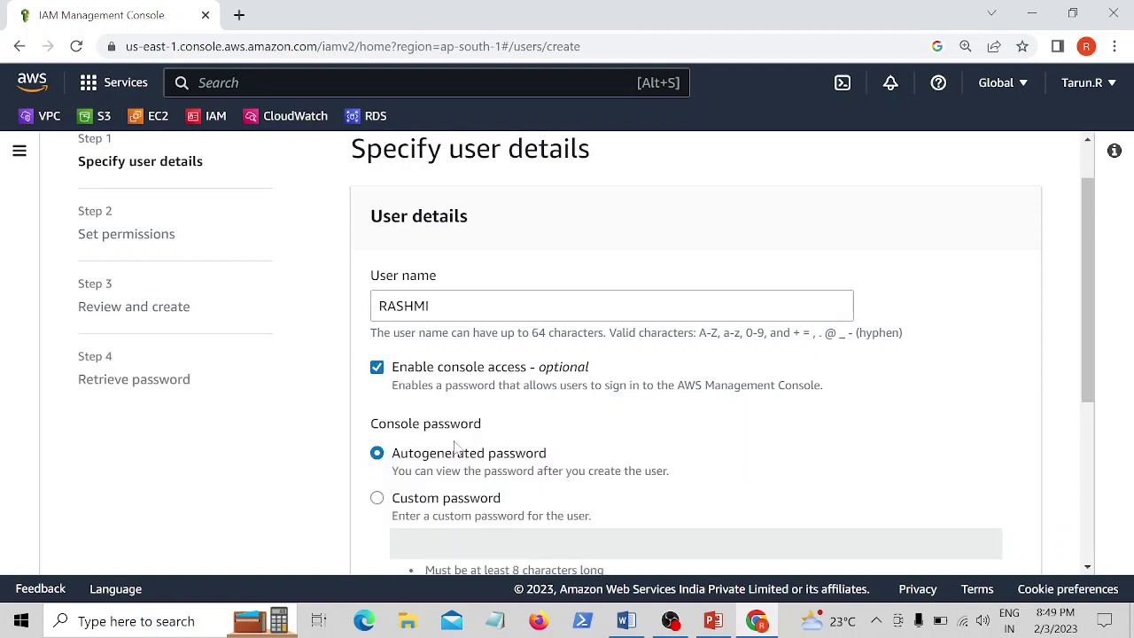
Step: Choose a custom console password for the new user and enter the account password
scroll(454, 445, "down", 2)
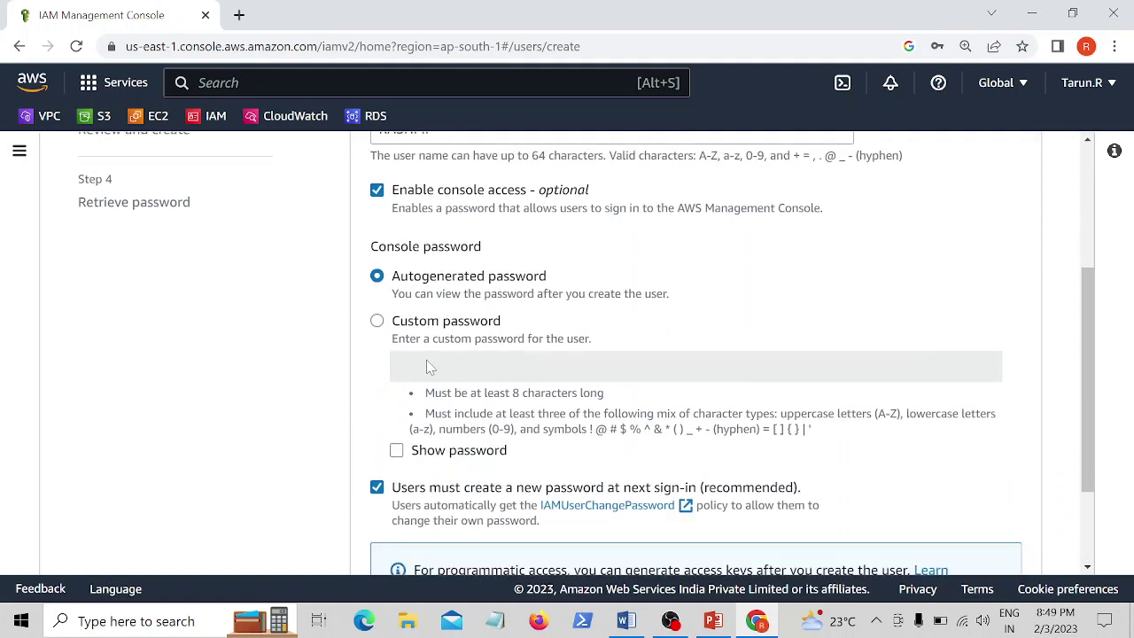
left_click(378, 322)
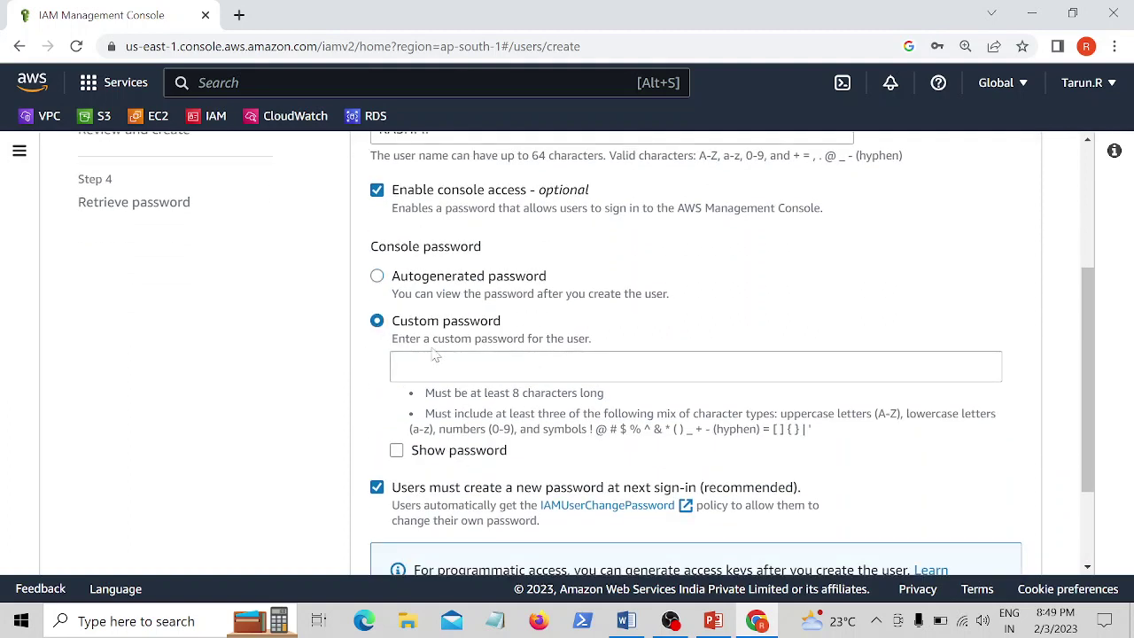
left_click(399, 366)
type("•••")
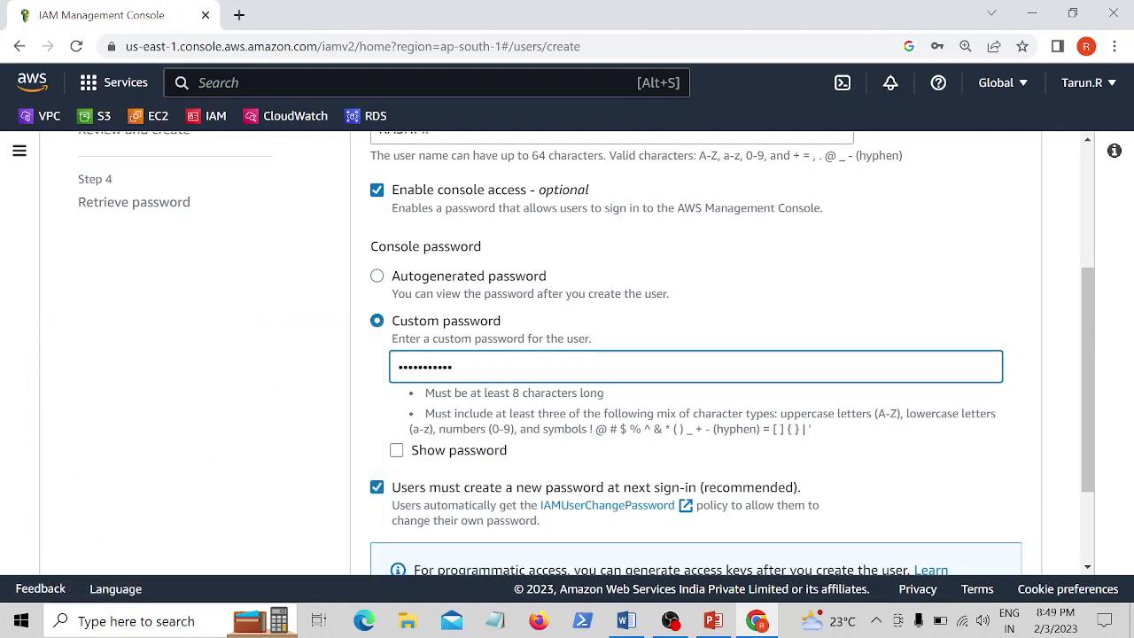
Step: Turn off the requirement to create a new password at next sign-in and continue to setting permissions
scroll(695, 354, "down", 2)
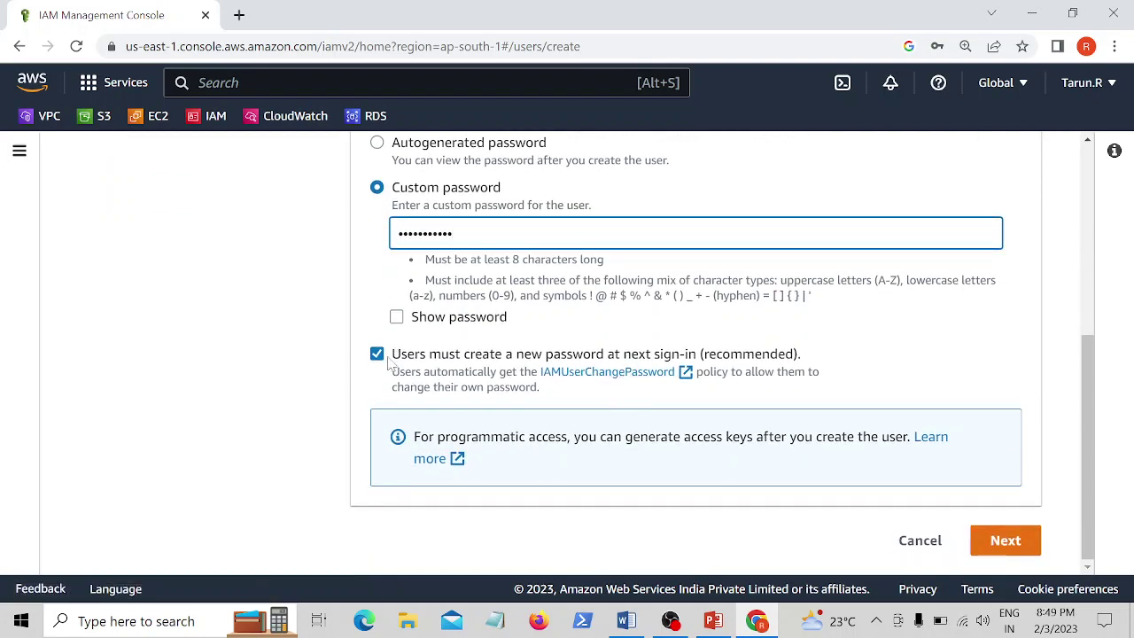
left_click_drag(392, 356, 658, 397)
left_click(658, 397)
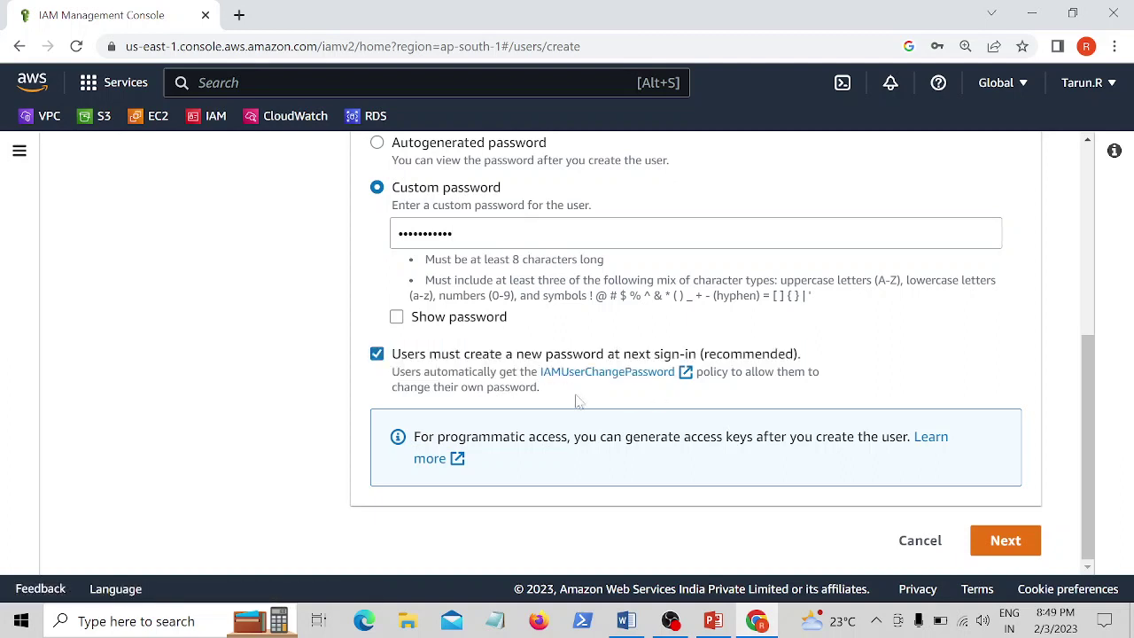
left_click(378, 354)
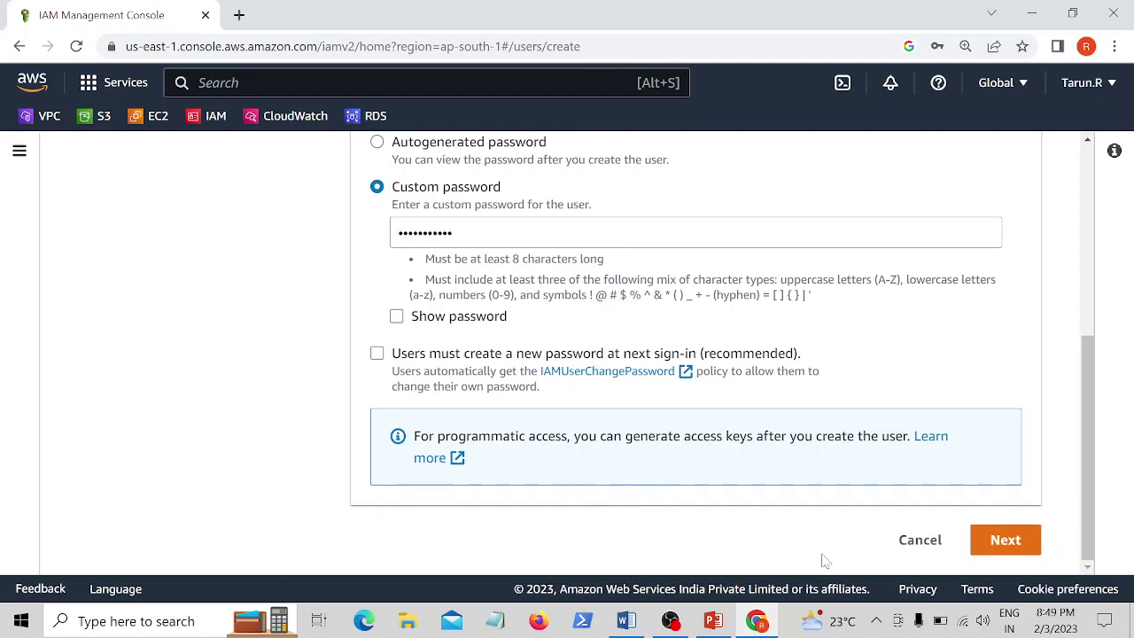
left_click(1006, 541)
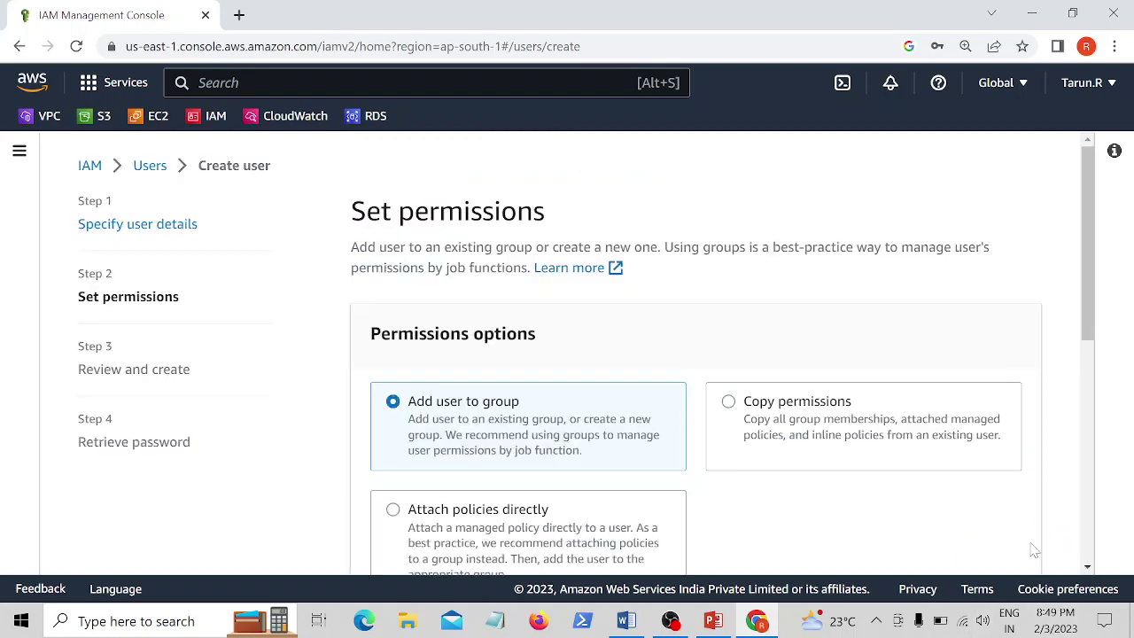
Step: Choose to attach policies directly and filter the permissions policies by S3FULLACCESS
scroll(426, 447, "down", 1)
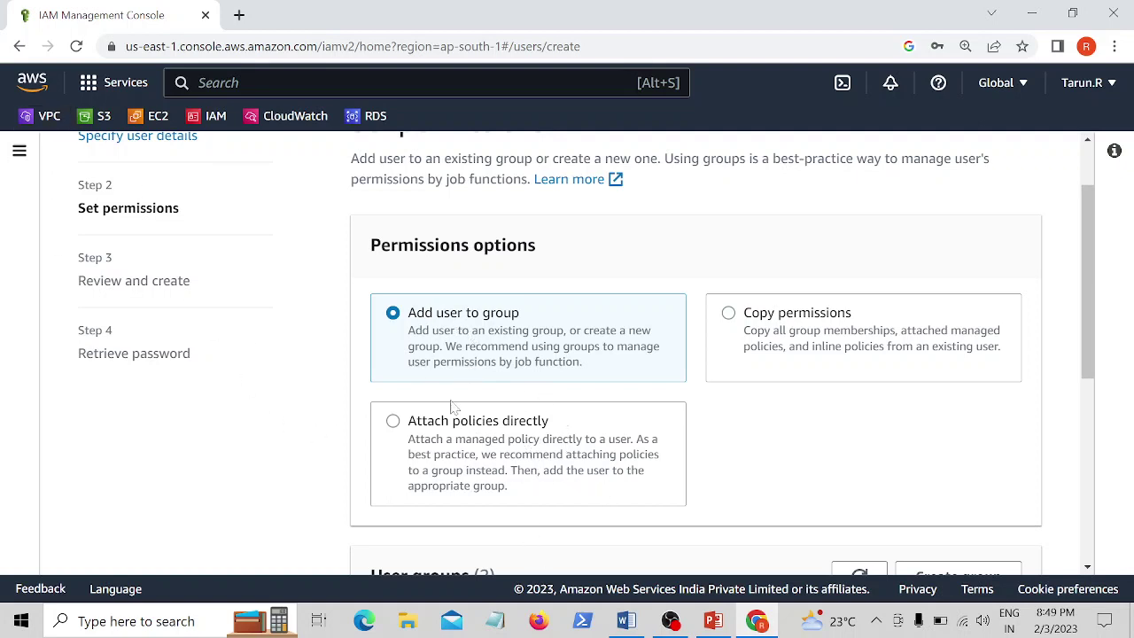
left_click(460, 483)
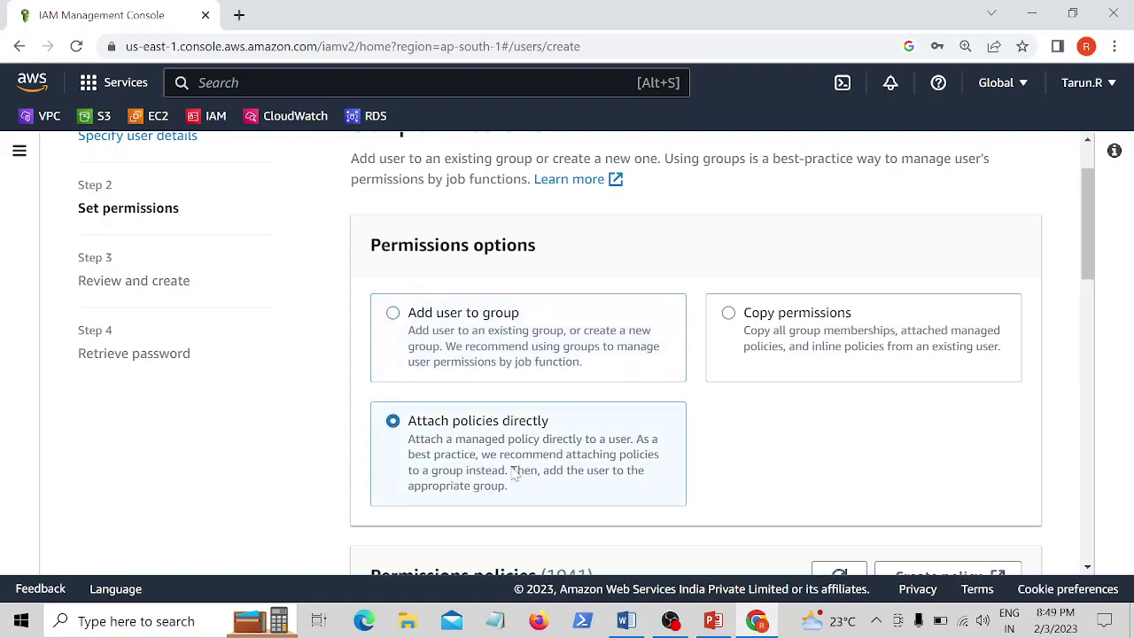
scroll(514, 474, "down", 3)
left_click(523, 372)
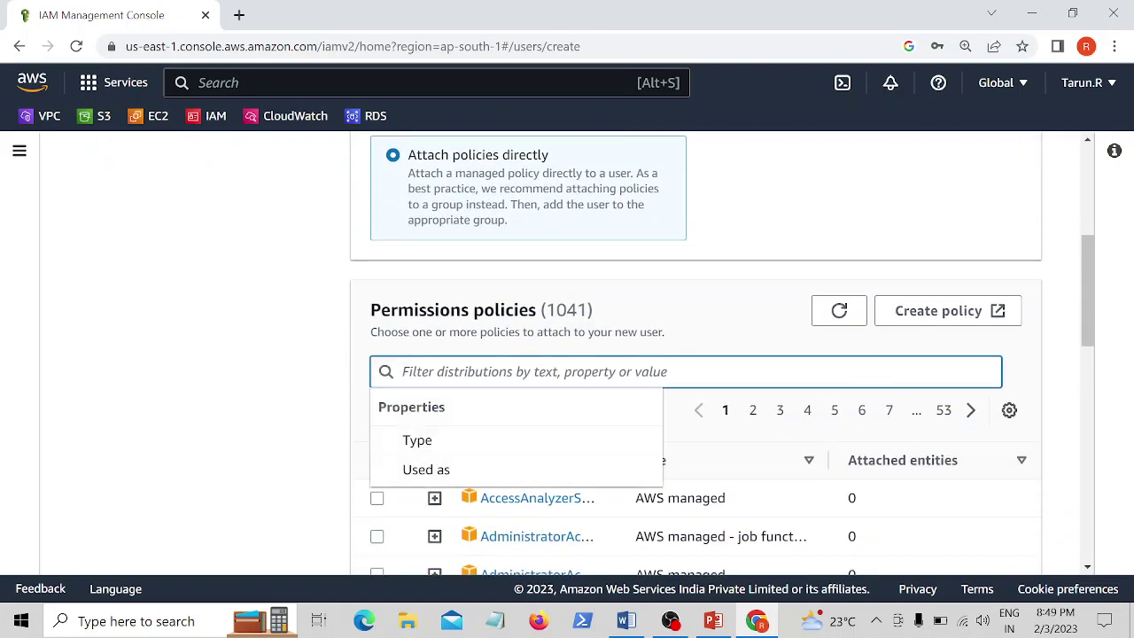
type("S3FULLACC")
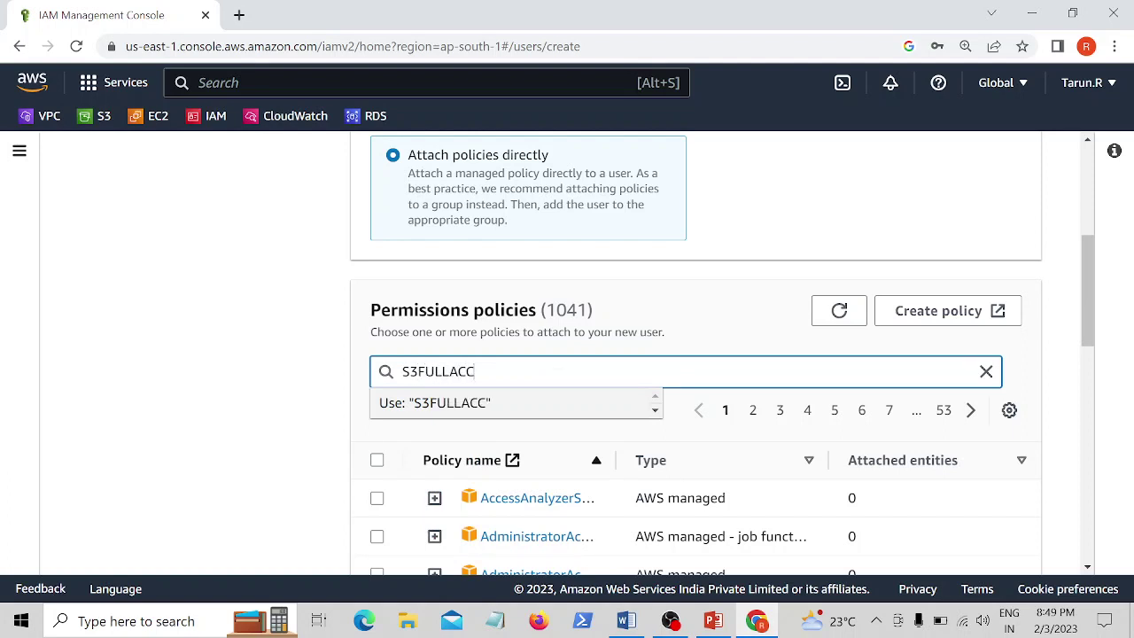
type("ESS")
key("Return")
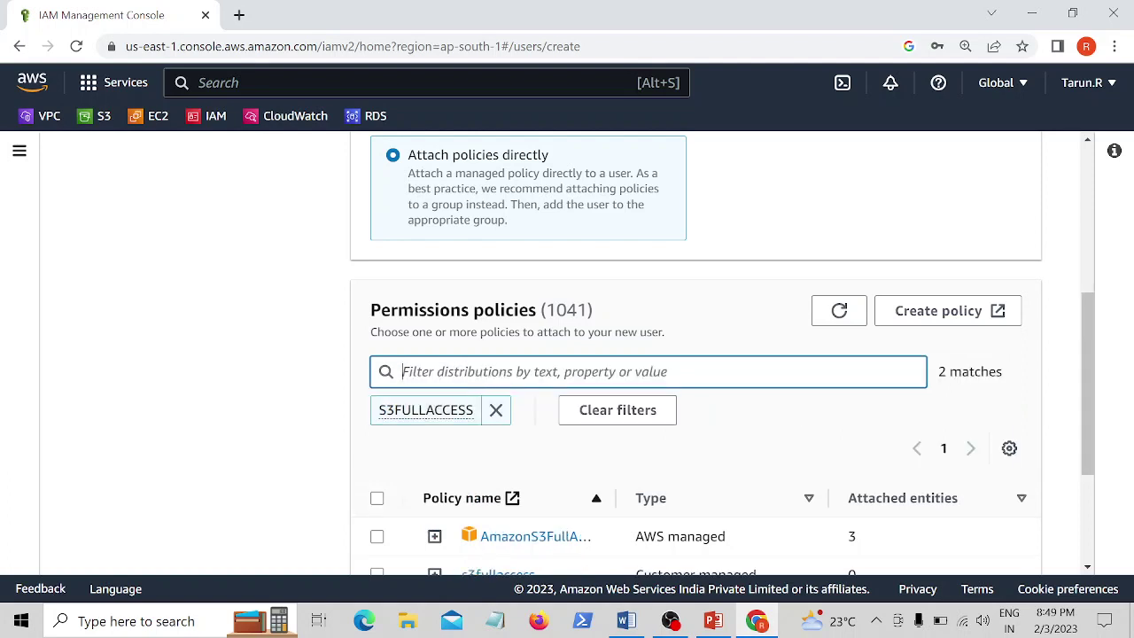
Step: Select the AWS managed AmazonS3FullAccess policy for the new user and continue to the review
scroll(461, 400, "down", 2)
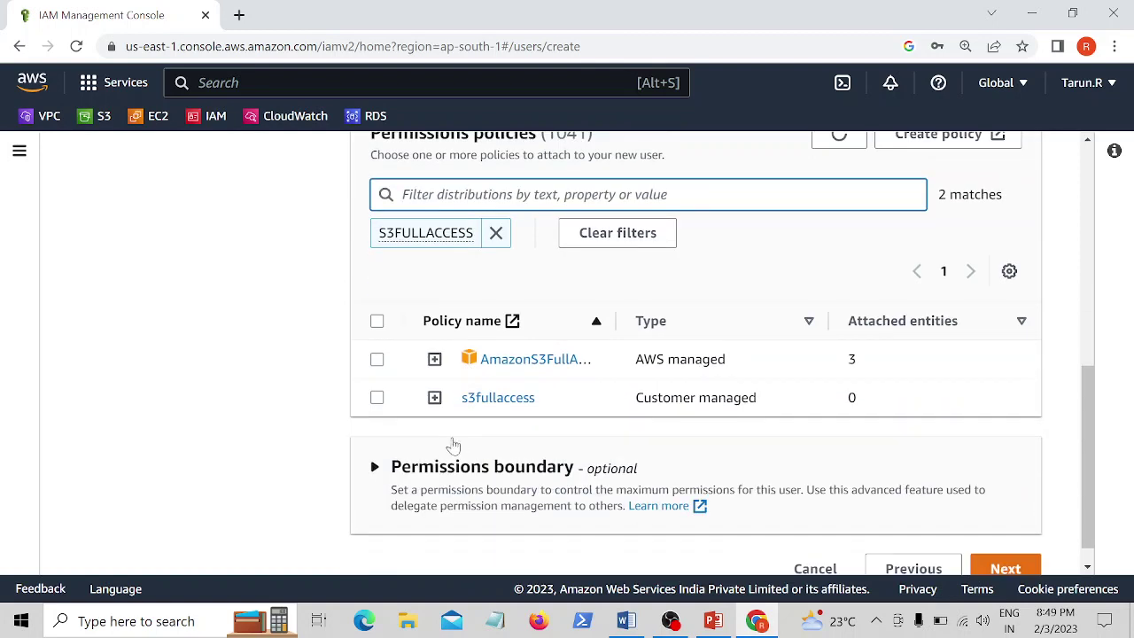
left_click(378, 360)
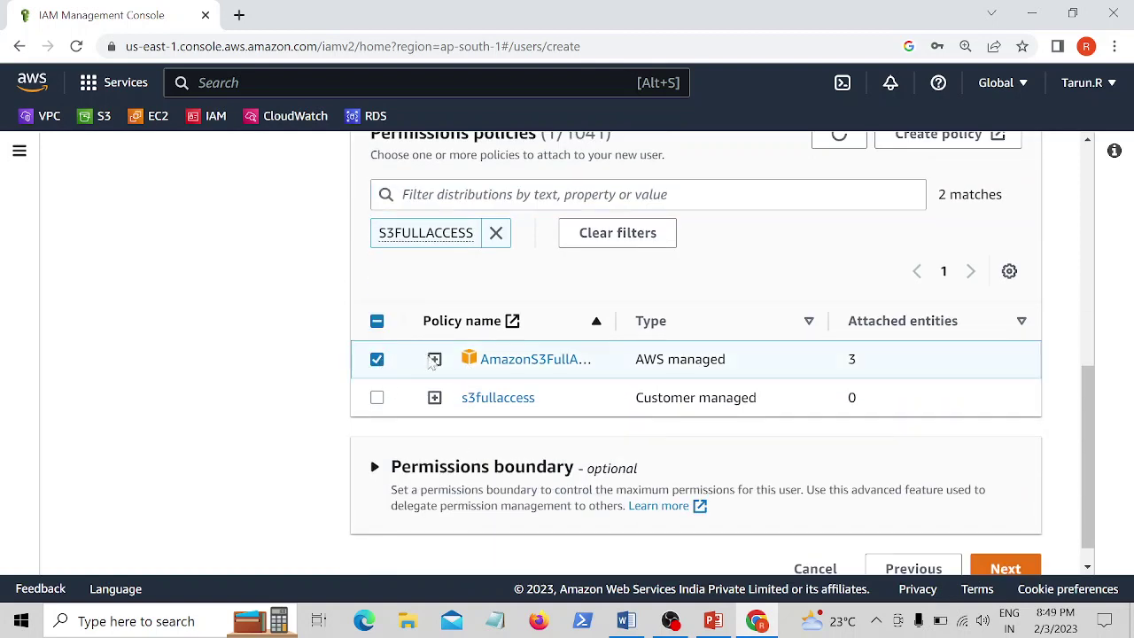
left_click(1028, 568)
Step: Create the user and return to the users list without viewing or downloading the console password
scroll(693, 462, "down", 5)
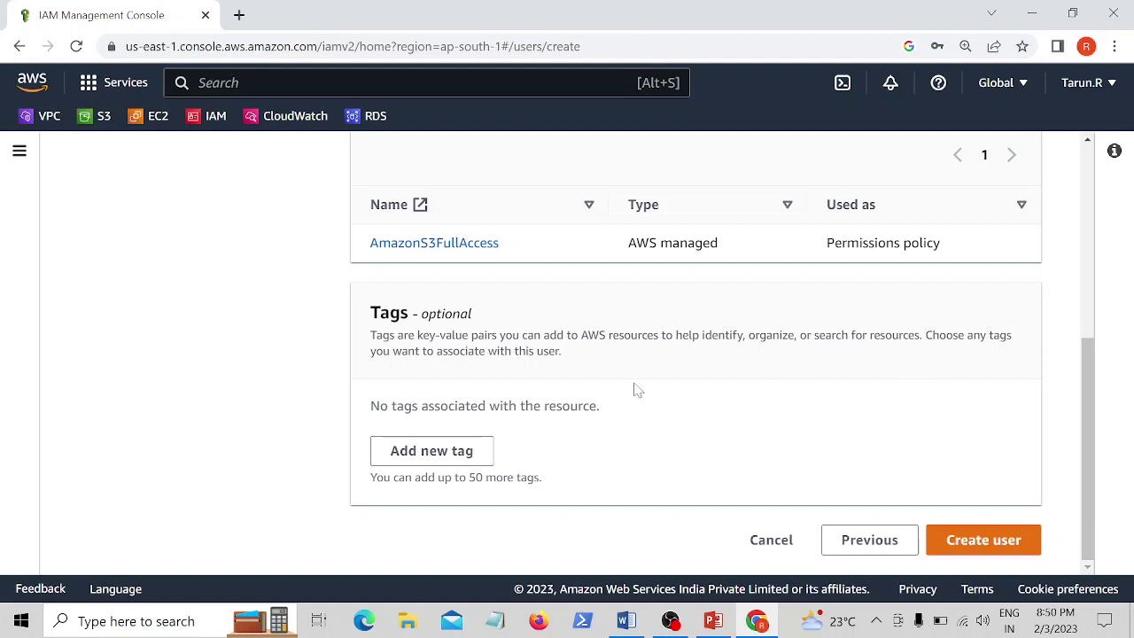
left_click(1028, 547)
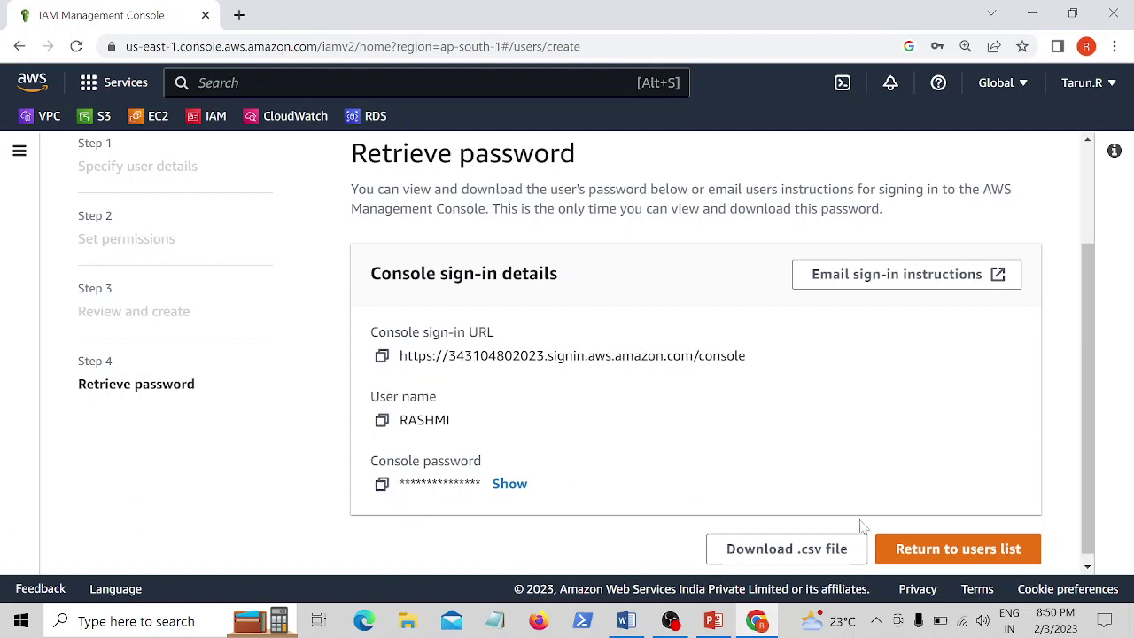
left_click(893, 549)
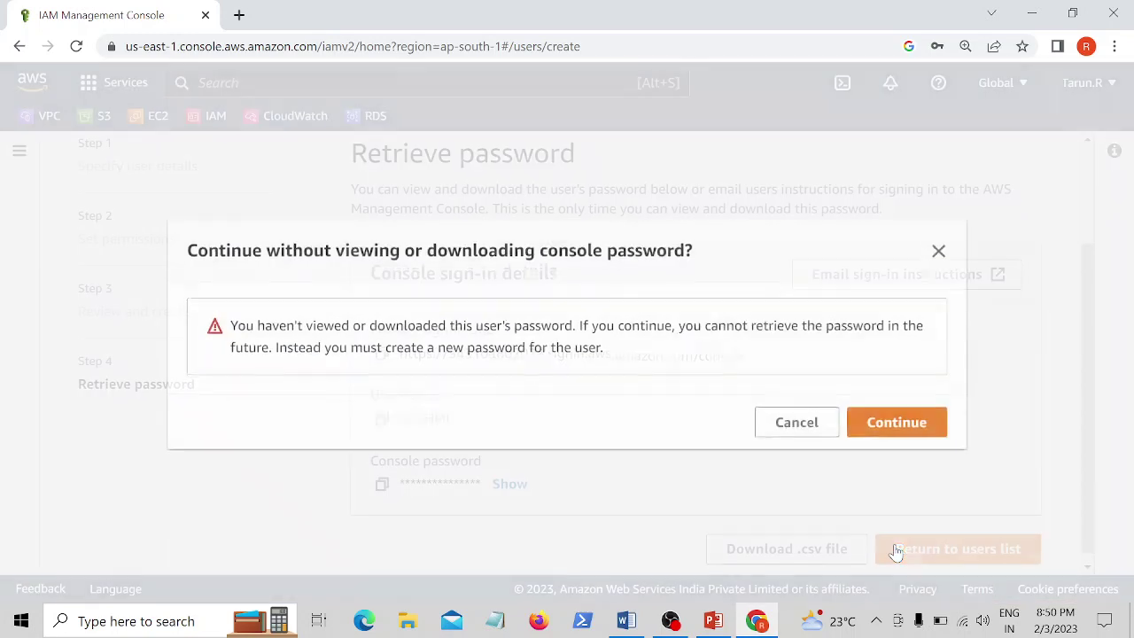
left_click(899, 431)
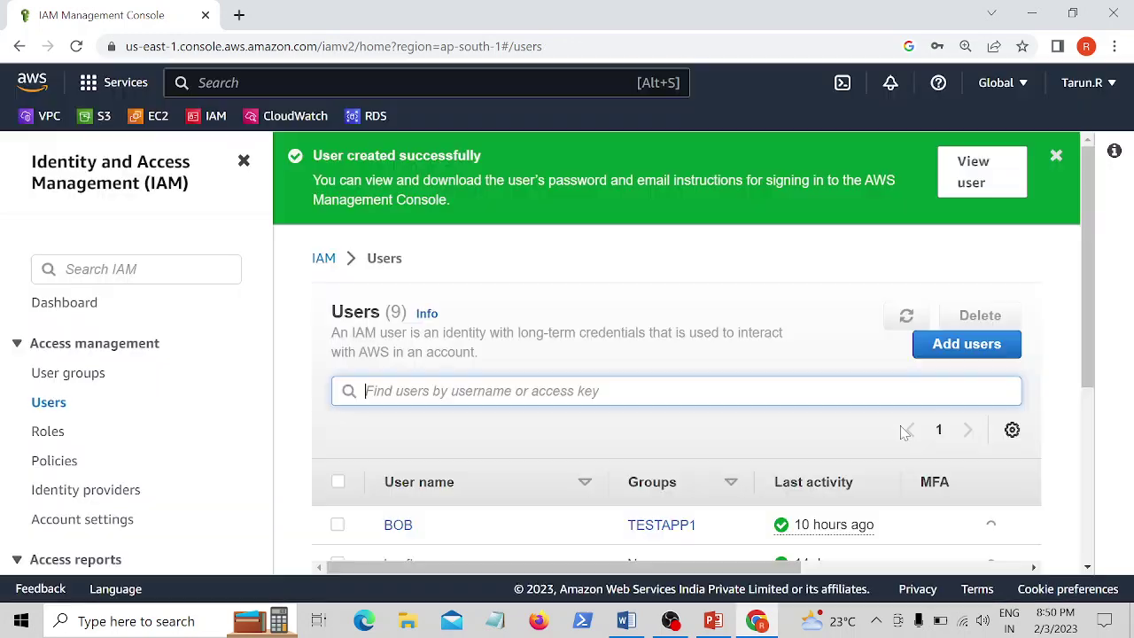
Step: Open the newly created user's details and examine the summary and attached permissions policies
scroll(771, 475, "down", 4)
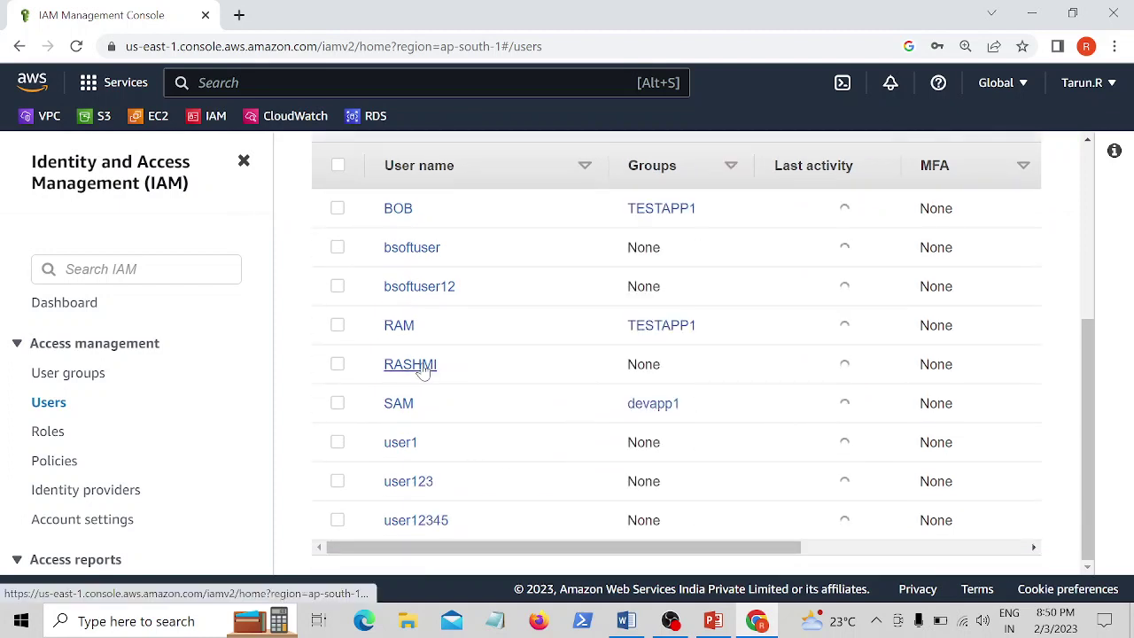
left_click(422, 367)
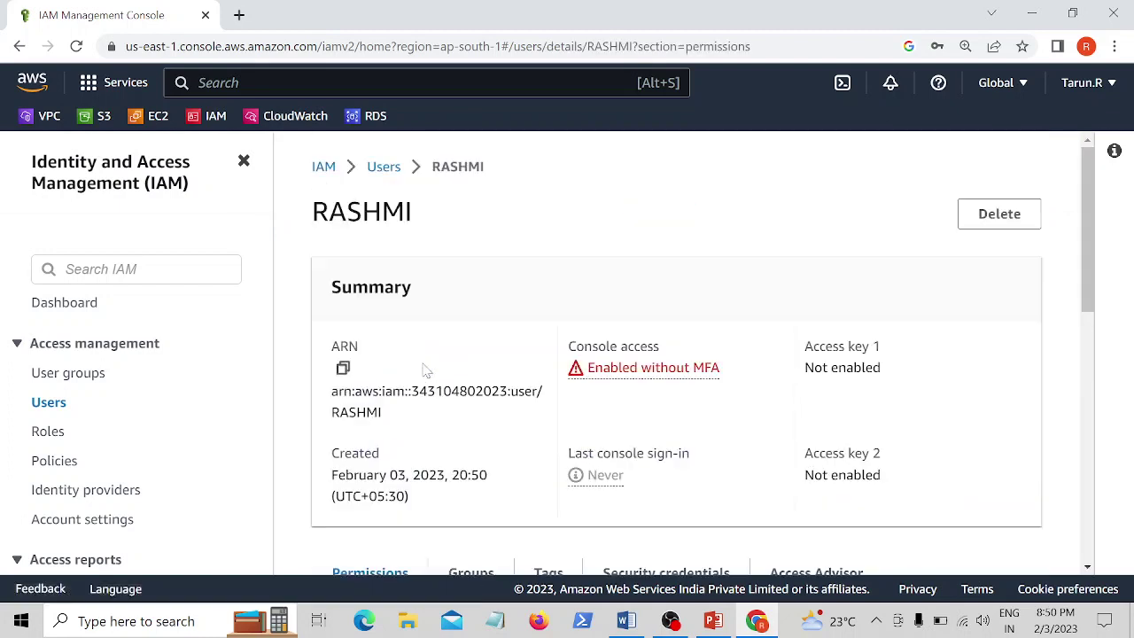
scroll(497, 431, "down", 1)
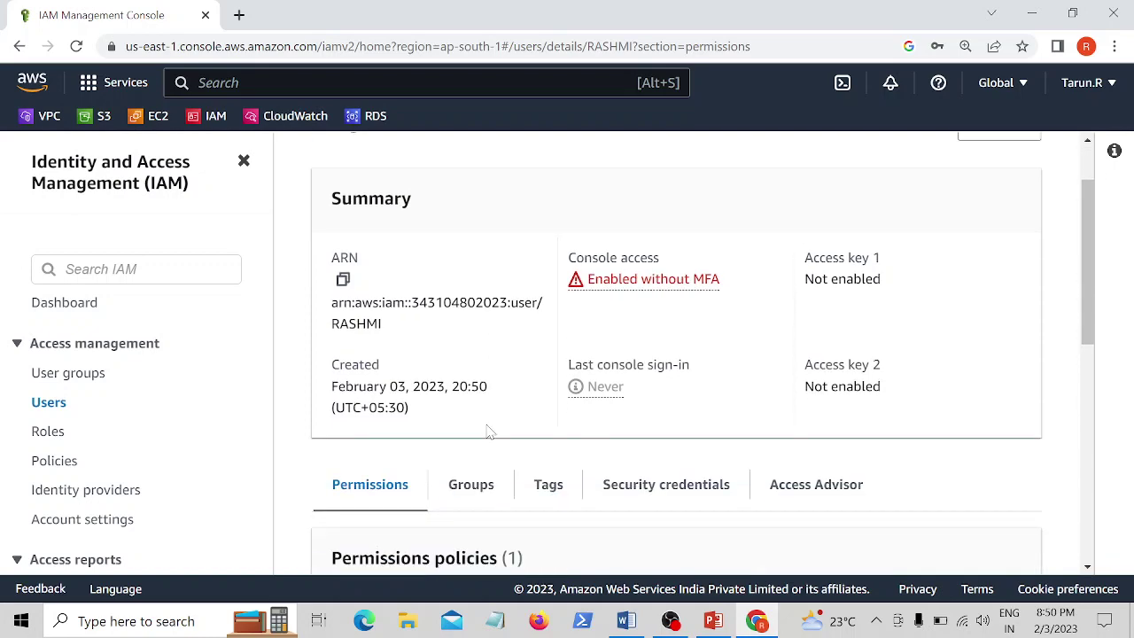
scroll(492, 432, "down", 2)
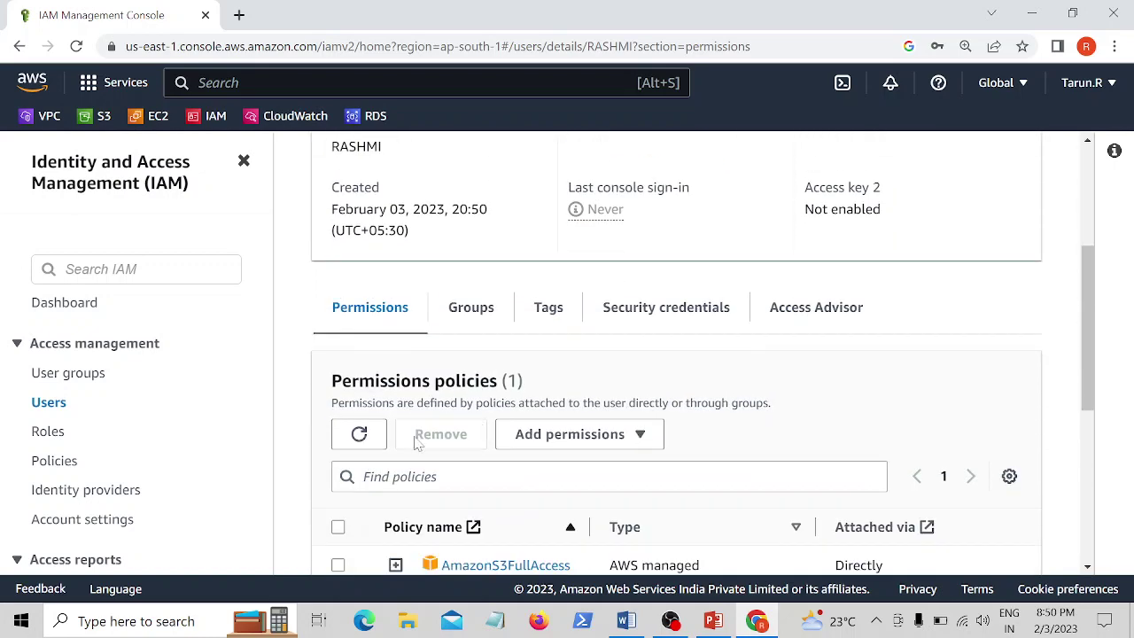
scroll(416, 443, "down", 2)
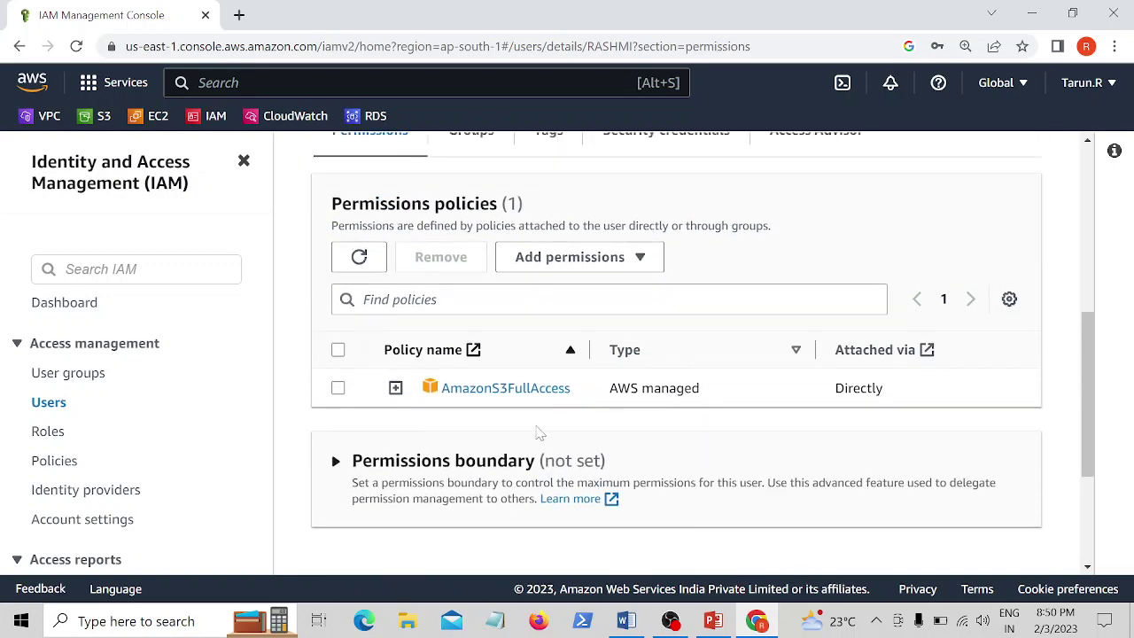
scroll(489, 412, "up", 1)
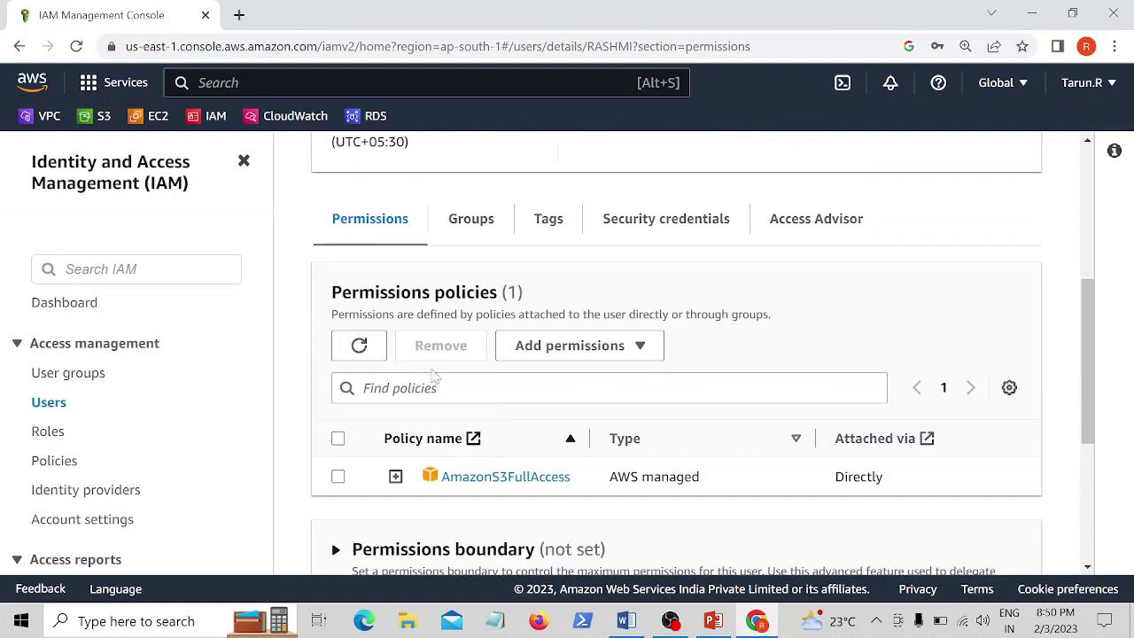
left_click_drag(331, 313, 805, 328)
left_click(817, 301)
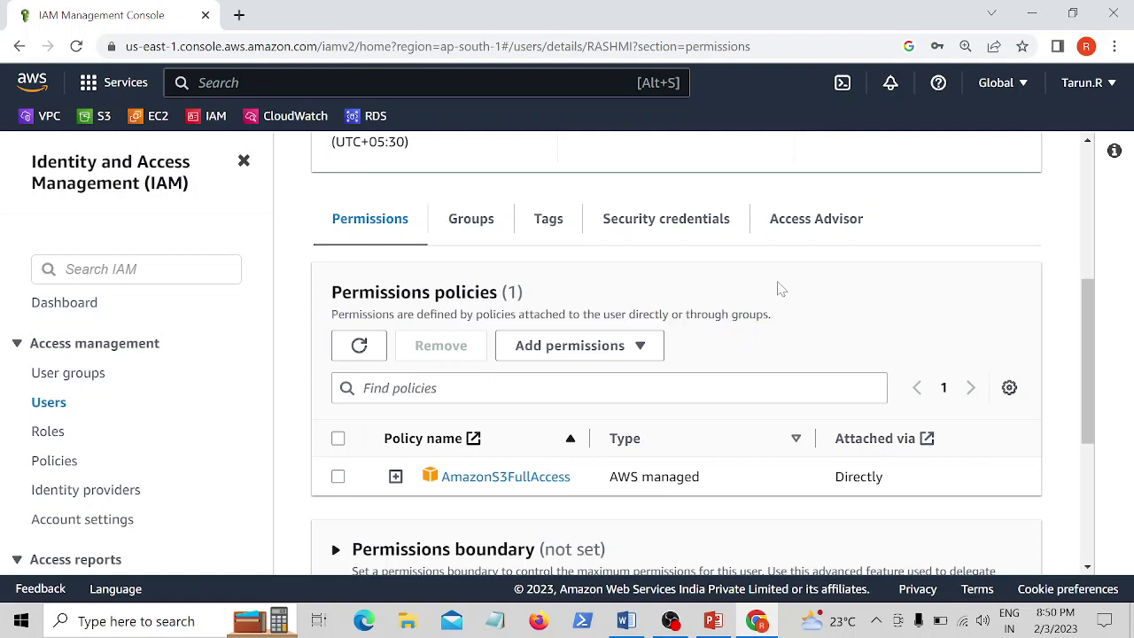
Step: Copy the console sign-in link from the new user's security credentials and open it in a new browser tab
left_click(678, 244)
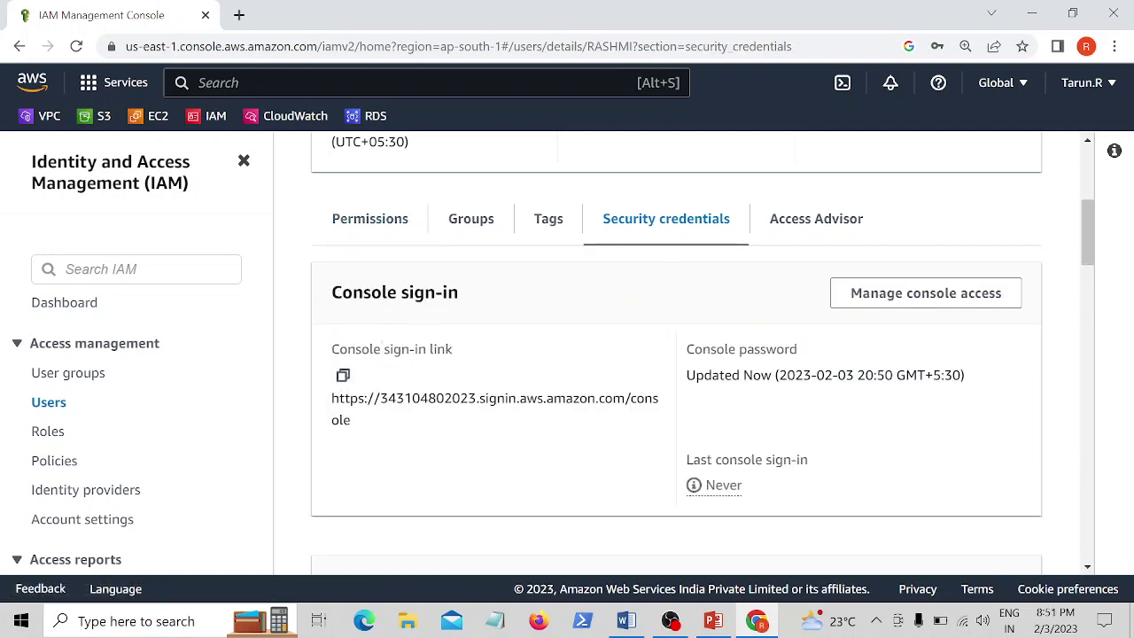
left_click(342, 376)
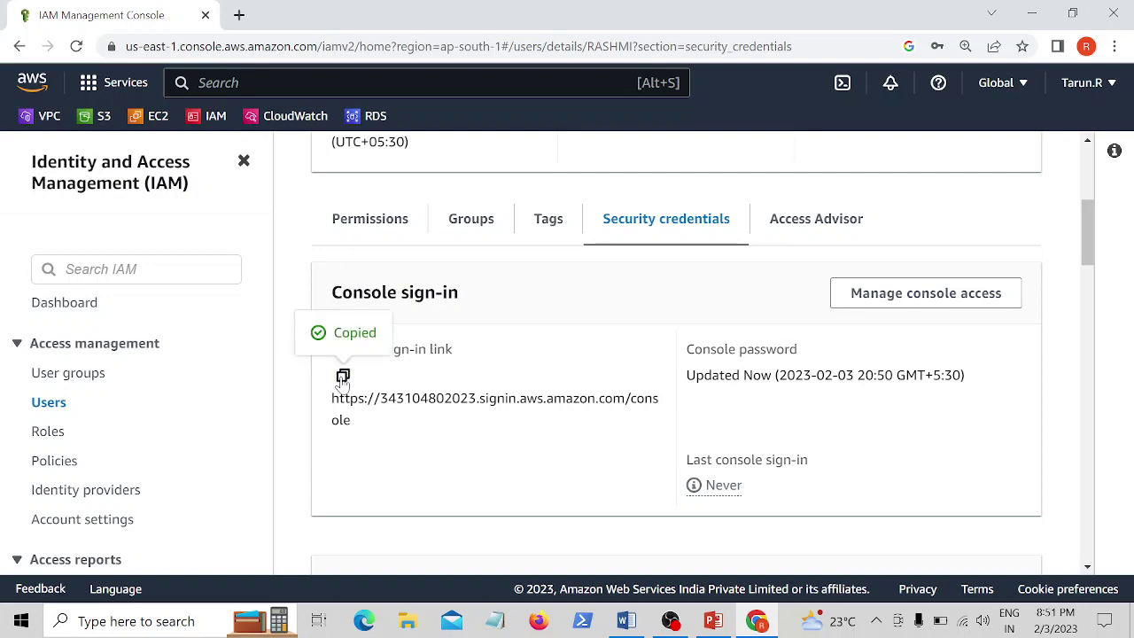
left_click(238, 15)
right_click(190, 47)
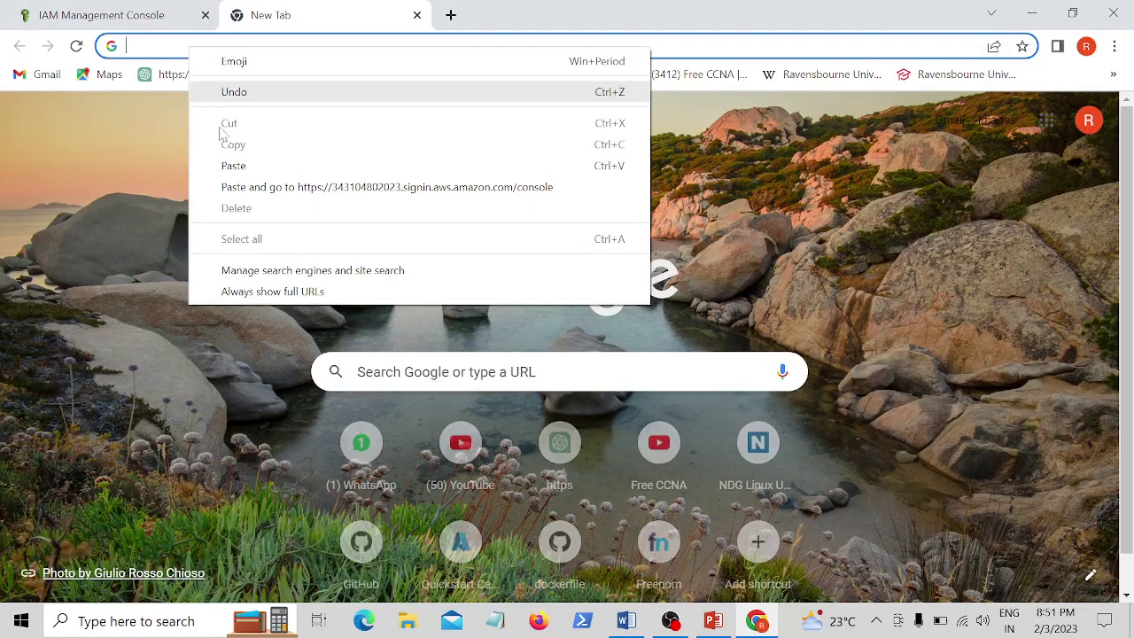
left_click(233, 168)
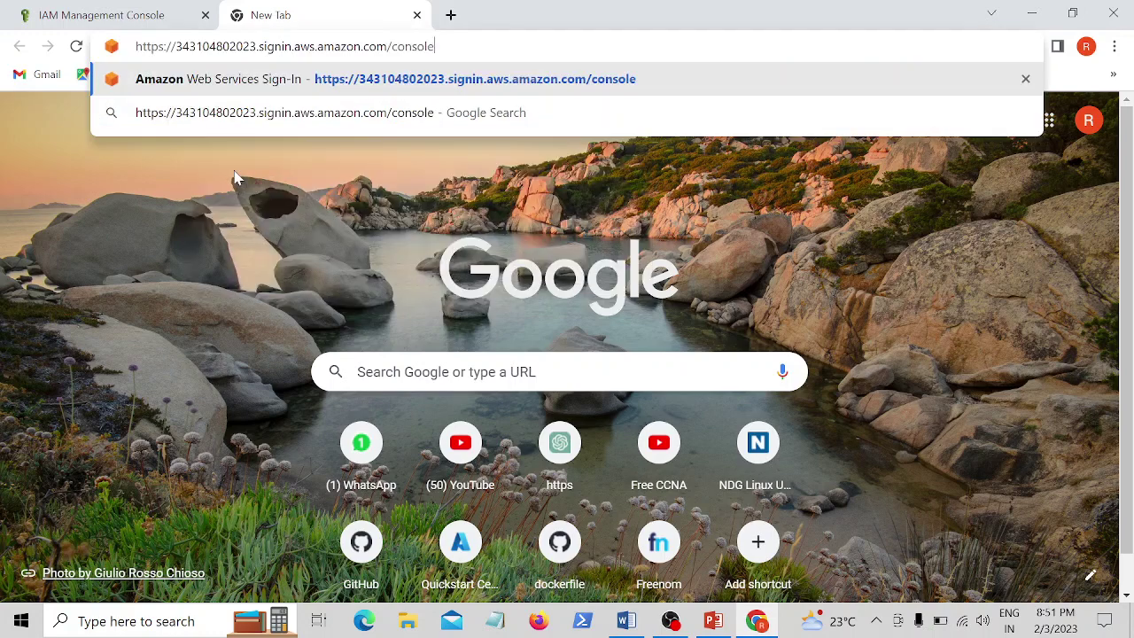
key("Return")
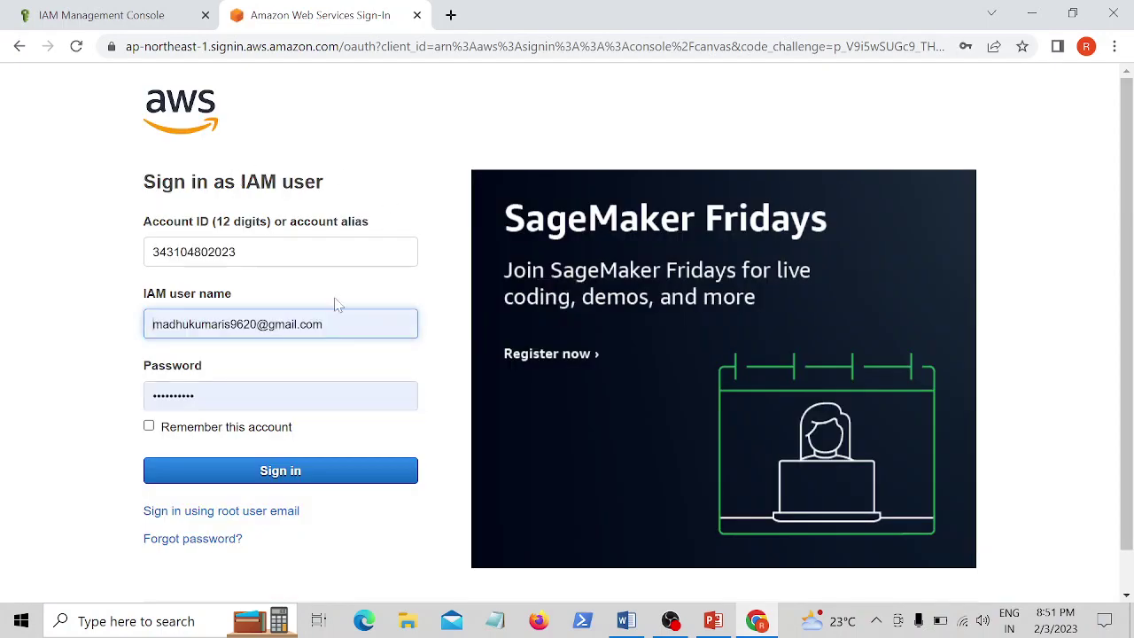
Step: Replace the prefilled IAM user name on the sign-in form with the new user's name
left_click(367, 323)
key("BackSpace")
key("BackSpace")
key("BackSpace")
key("BackSpace")
key("BackSpace")
key("BackSpace")
key("BackSpace")
key("BackSpace")
key("BackSpace")
key("BackSpace")
key("BackSpace")
key("BackSpace")
key("BackSpace")
key("BackSpace")
key("BackSpace")
key("BackSpace")
key("BackSpace")
key("BackSpace")
key("BackSpace")
key("BackSpace")
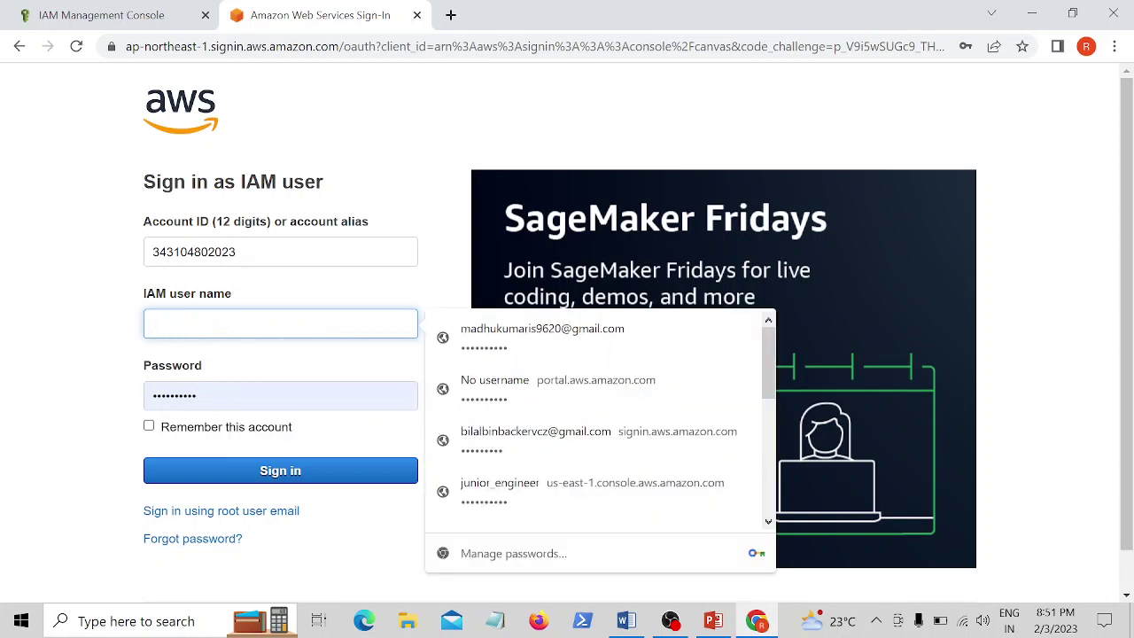
type("RASHMI")
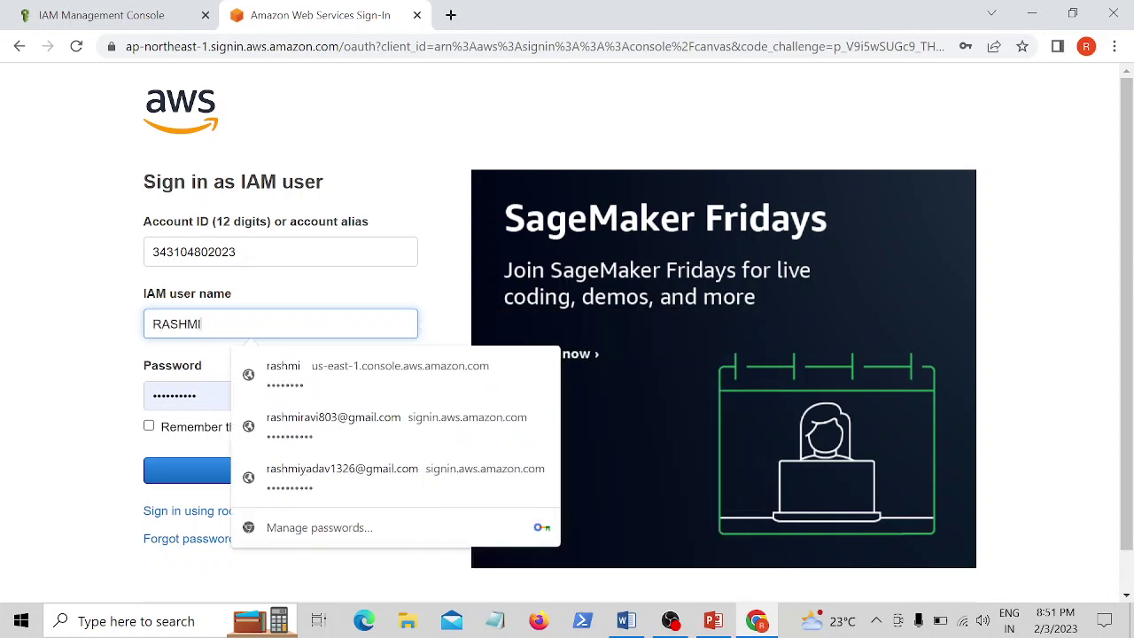
Step: Replace the prefilled password with the IAM user's console password and sign in to the console
key("Tab")
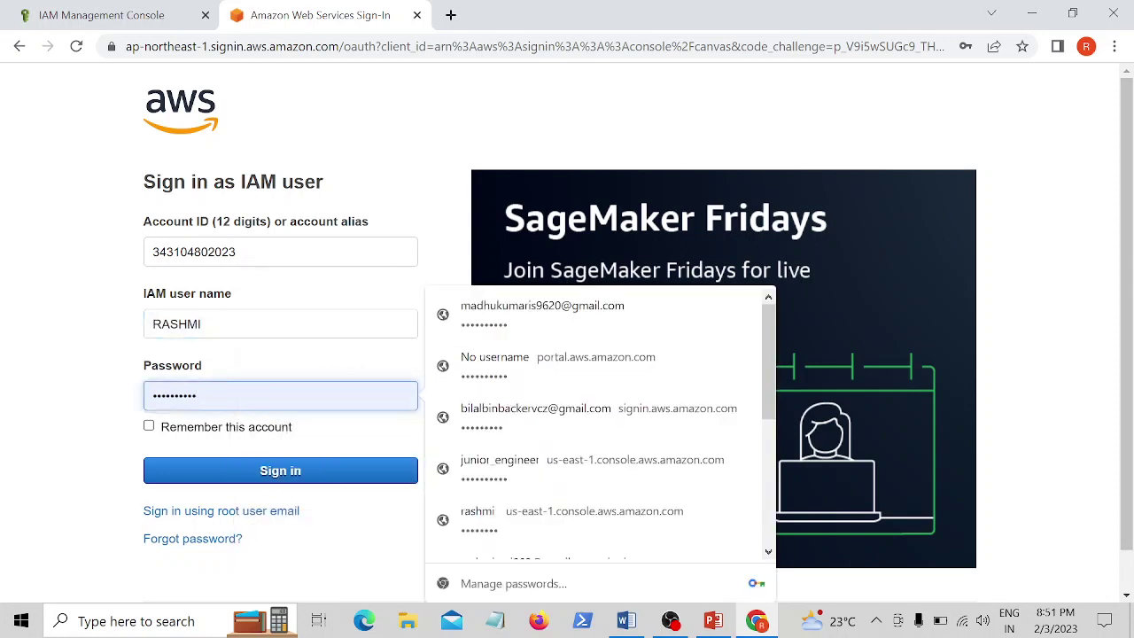
key("Escape")
key("BackSpace")
type("••")
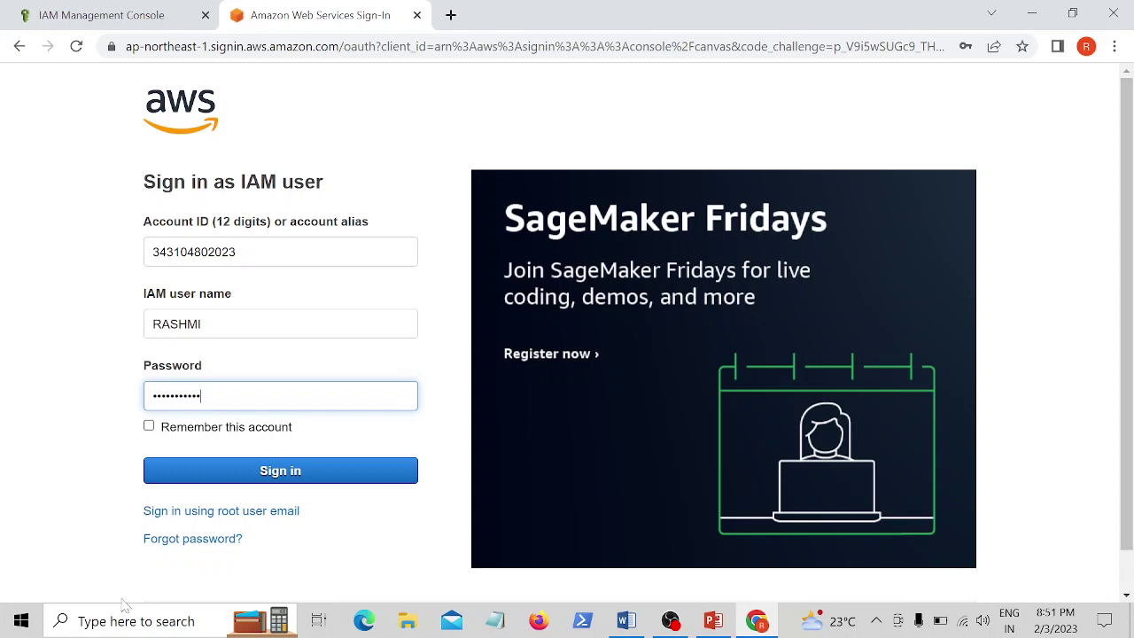
left_click(237, 477)
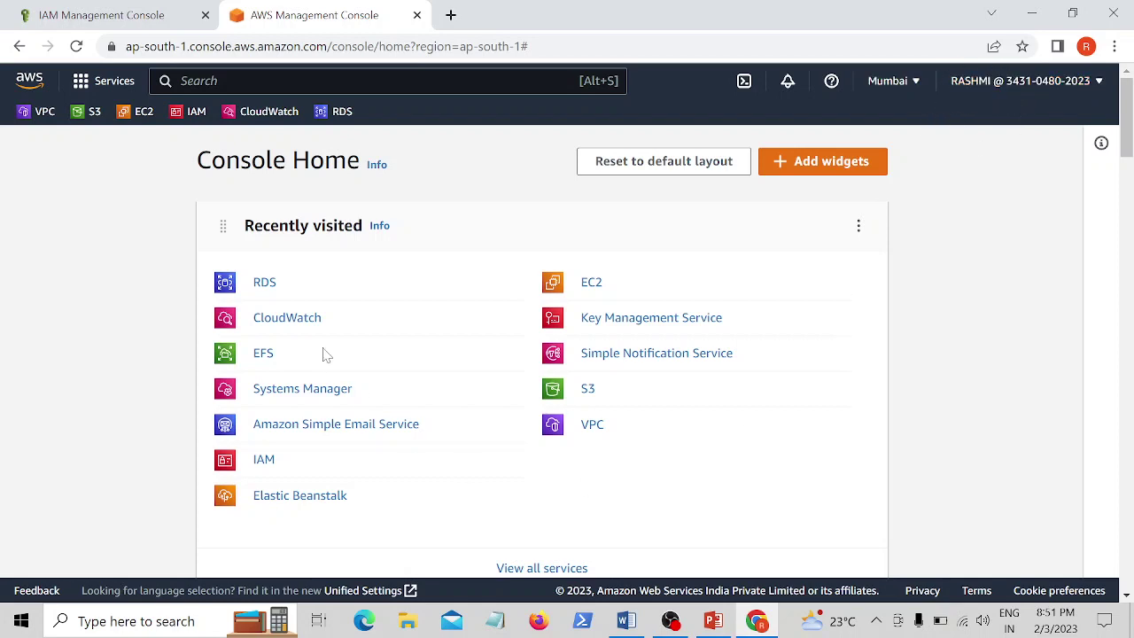
Step: Check the signed-in user's access by viewing the S3 bucket list and opening the VPC dashboard
left_click(87, 114)
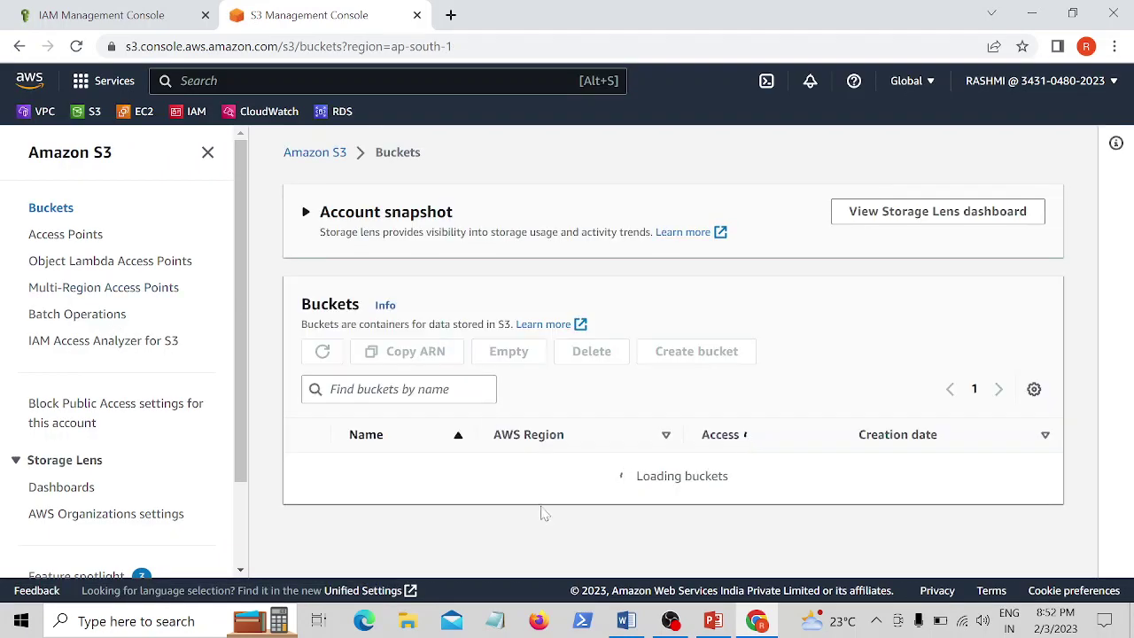
scroll(651, 513, "down", 2)
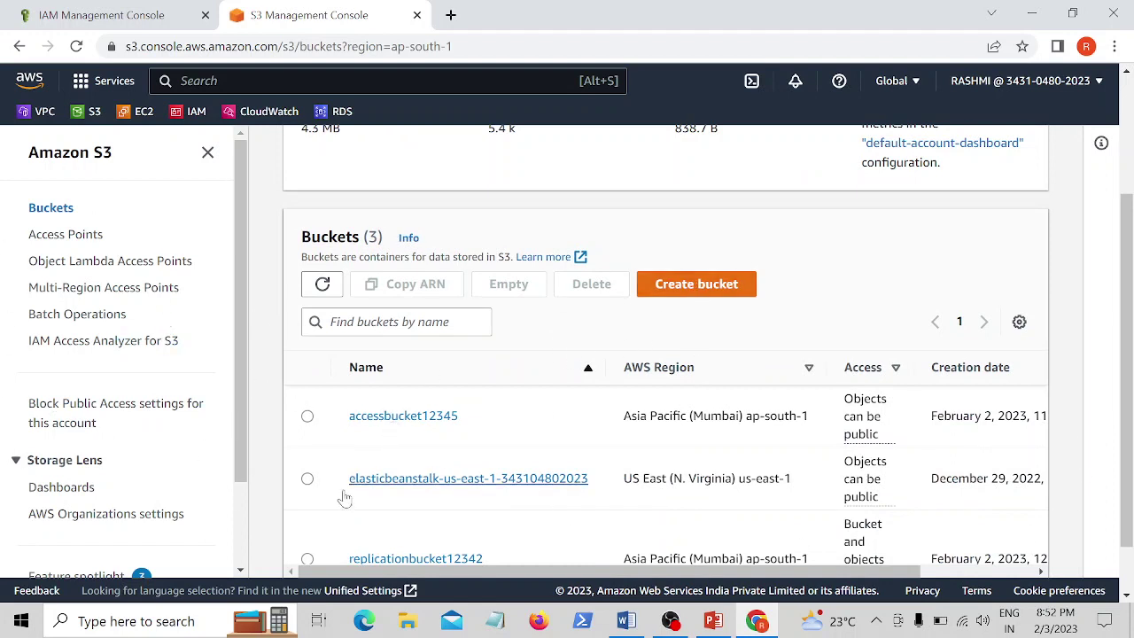
left_click(39, 111)
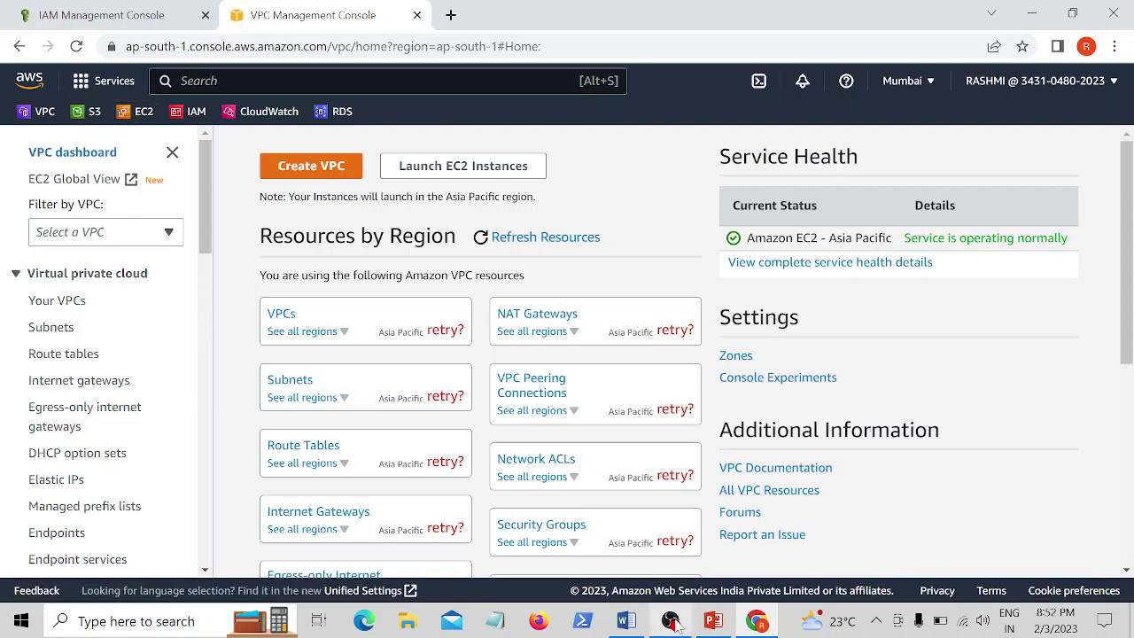
mouse_move(687, 623)
left_click(689, 587)
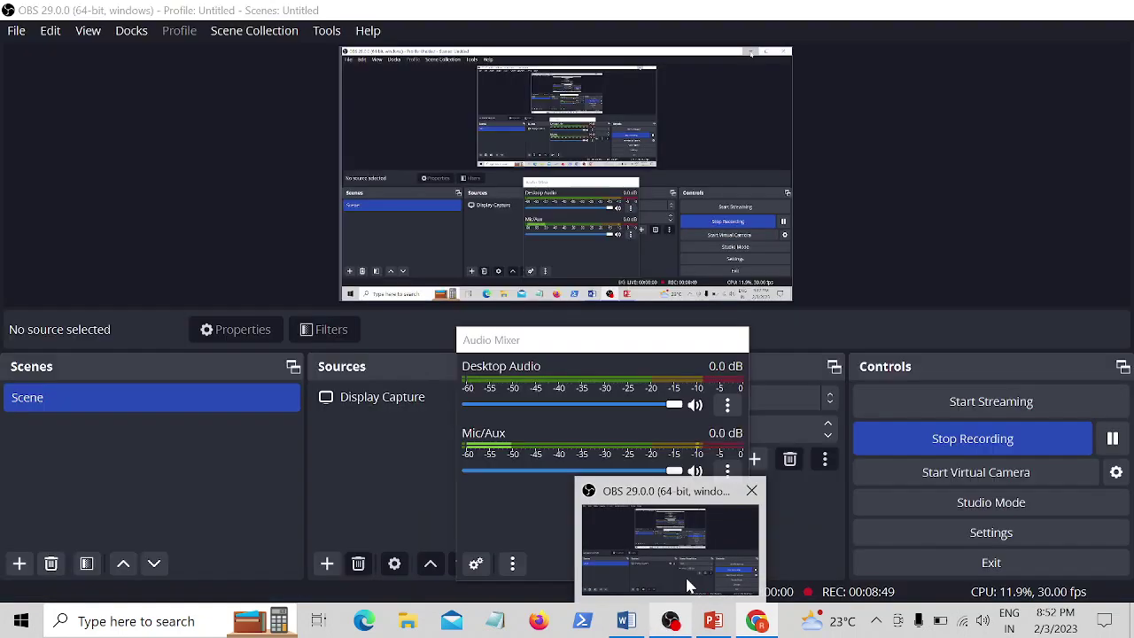